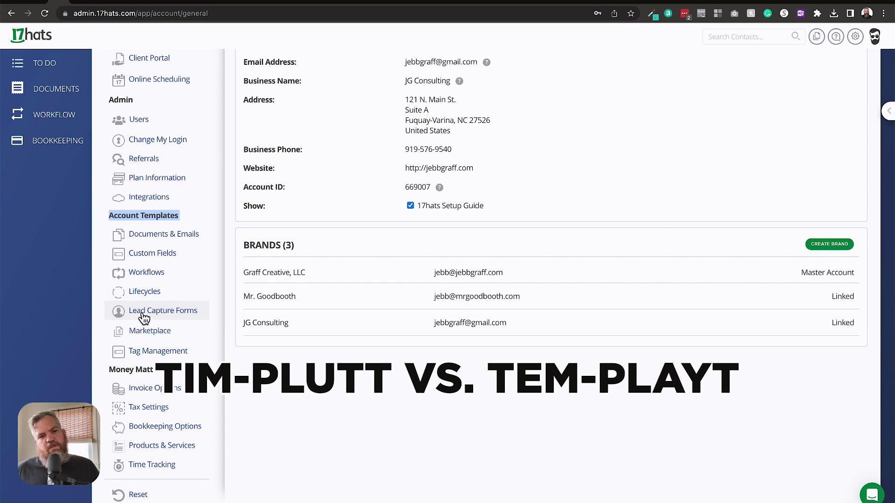
Start a new lead capture form from the account templates and title it "Contact Page"
{"action": "left_click", "coordinate": [144, 317]}
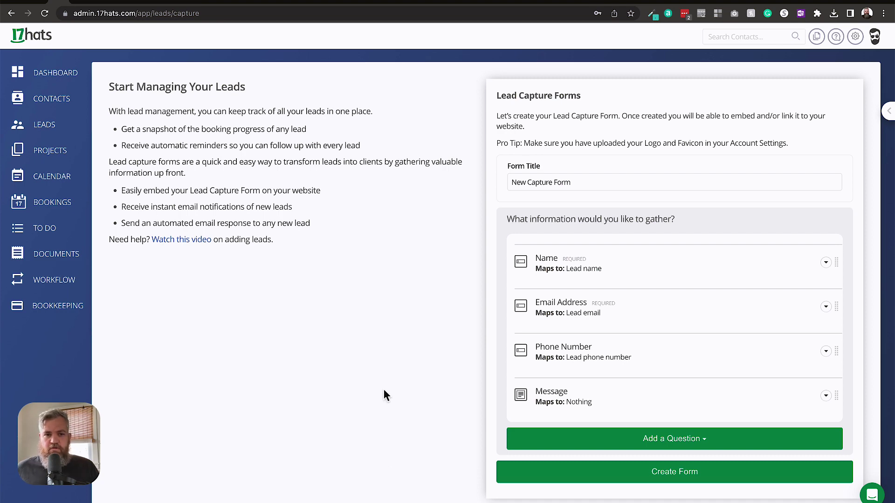
{"action": "scroll", "coordinate": [384, 396], "scroll_direction": "down", "scroll_amount": 2}
{"action": "scroll", "coordinate": [384, 395], "scroll_direction": "down", "scroll_amount": 2}
{"action": "scroll", "coordinate": [384, 391], "scroll_direction": "up", "scroll_amount": 2}
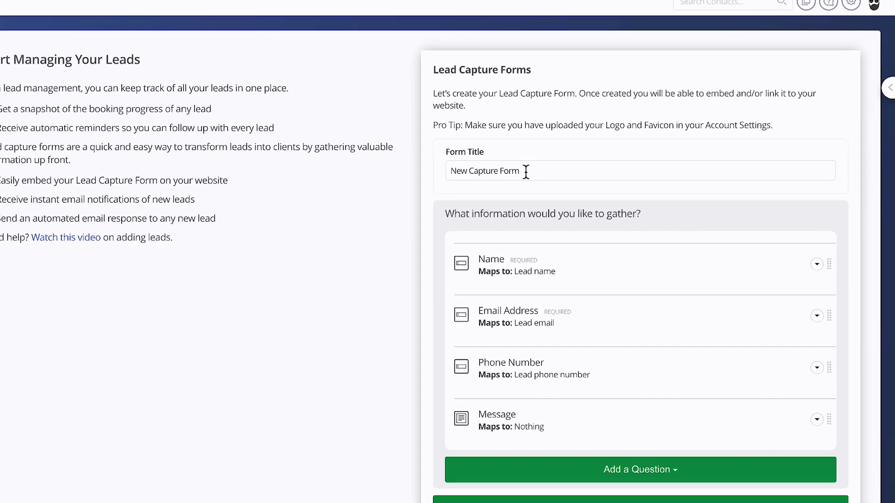
{"action": "left_click", "coordinate": [575, 183]}
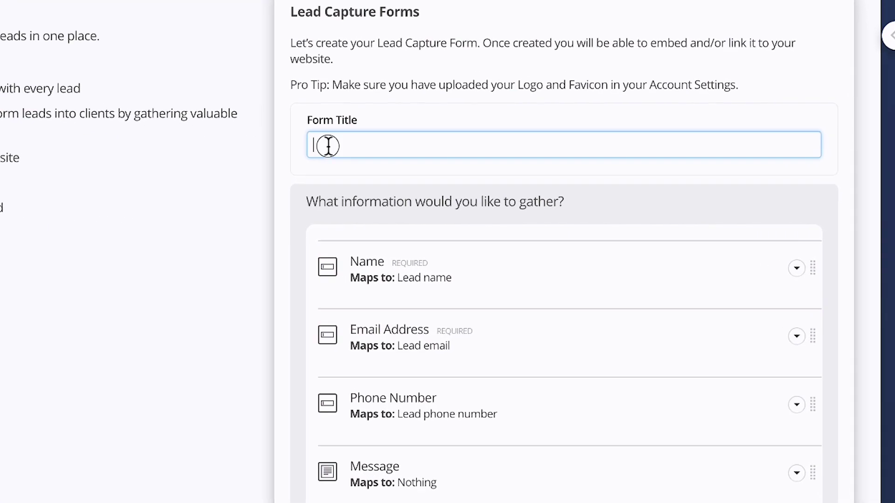
{"action": "type", "text": "contact "}
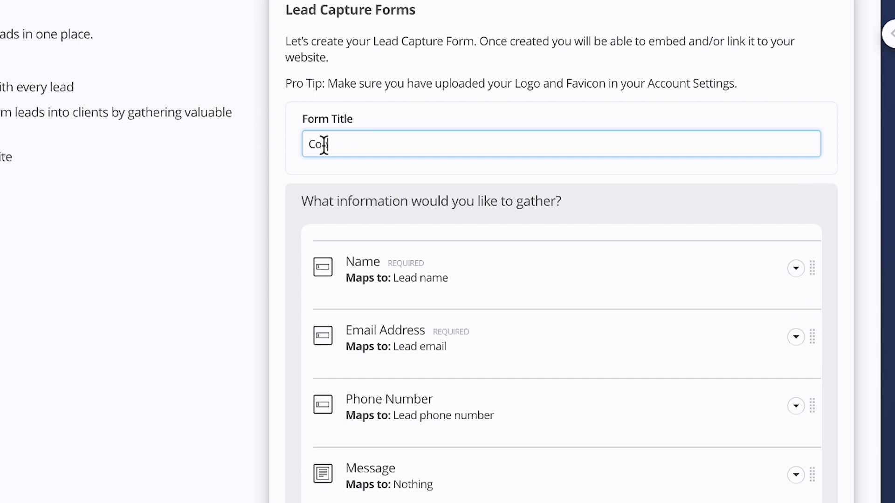
{"action": "type", "text": "Page"}
{"action": "left_click", "coordinate": [423, 84]}
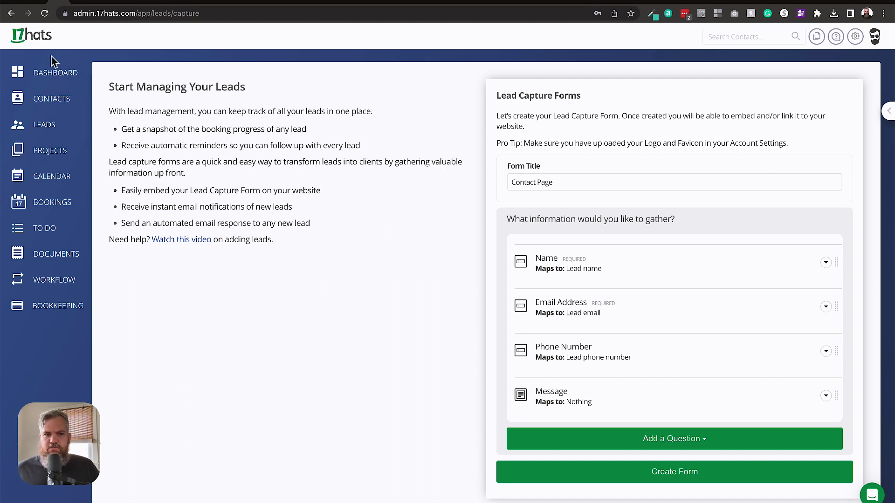
{"action": "left_click", "coordinate": [32, 100]}
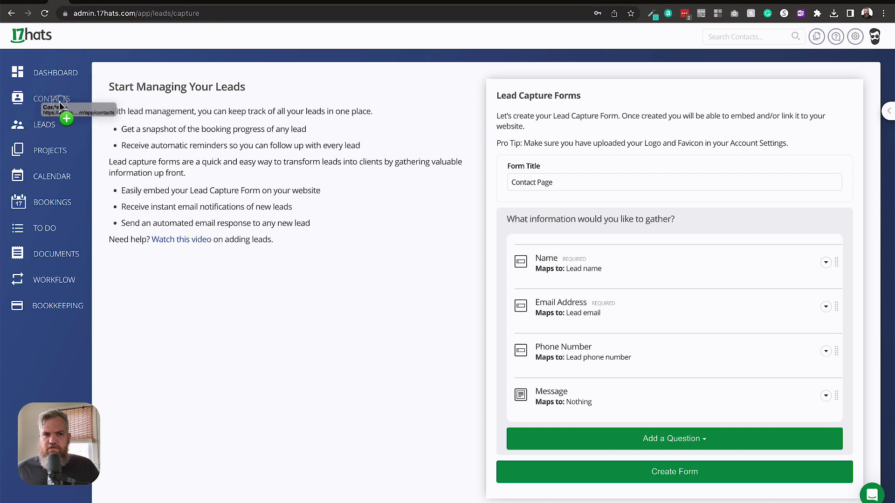
Edit the Message question so it maps to Project Notes and is required
{"action": "scroll", "coordinate": [563, 314], "scroll_direction": "down", "scroll_amount": 1}
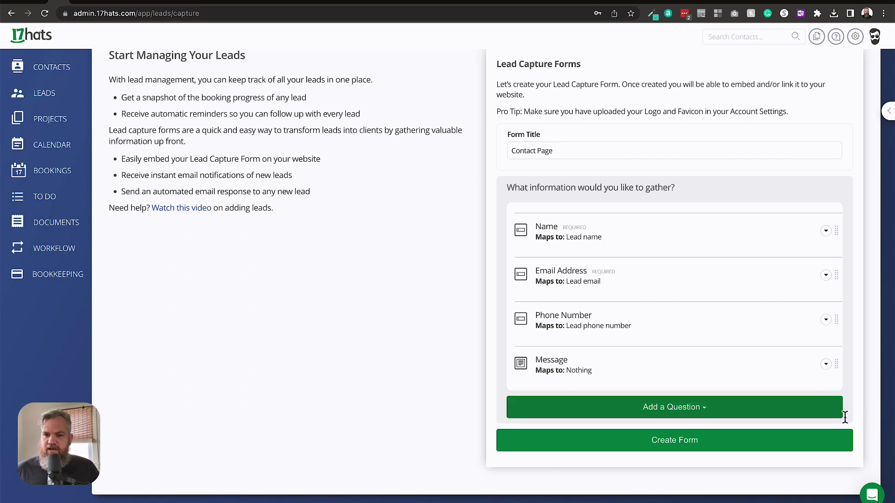
{"action": "left_click", "coordinate": [826, 365]}
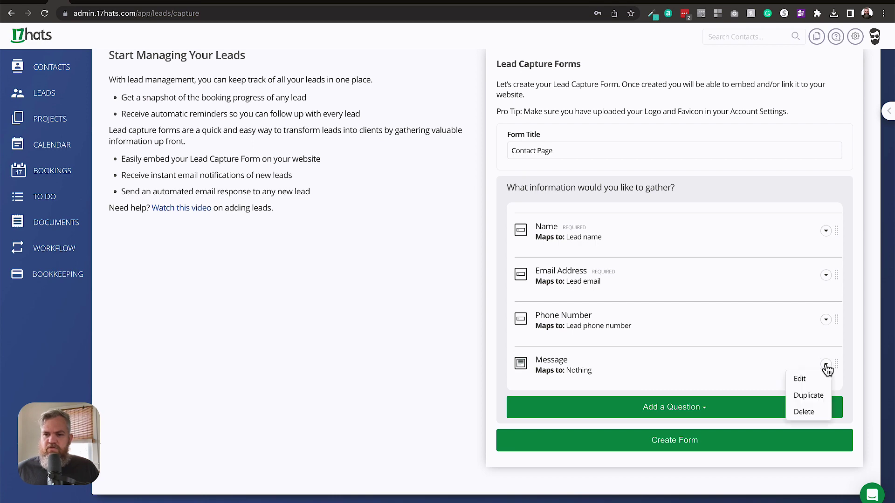
{"action": "left_click", "coordinate": [809, 379]}
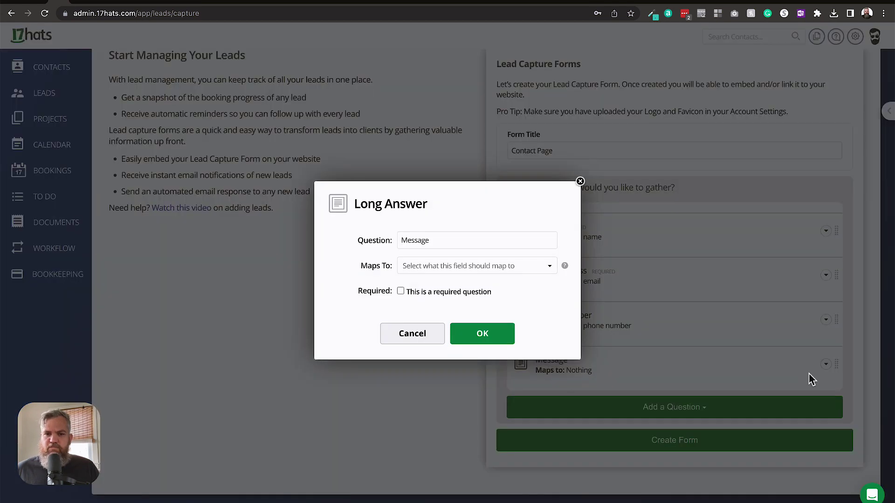
{"action": "left_click", "coordinate": [549, 267]}
{"action": "scroll", "coordinate": [490, 347], "scroll_direction": "down", "scroll_amount": 5}
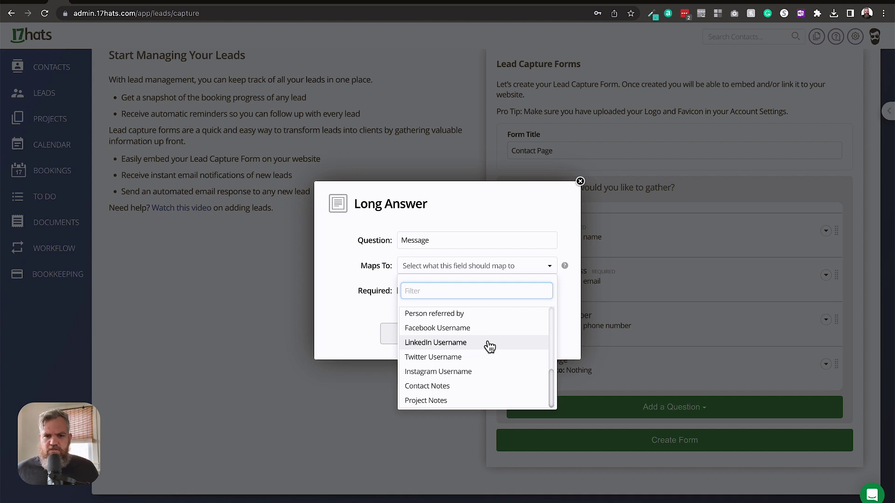
{"action": "left_click", "coordinate": [443, 400]}
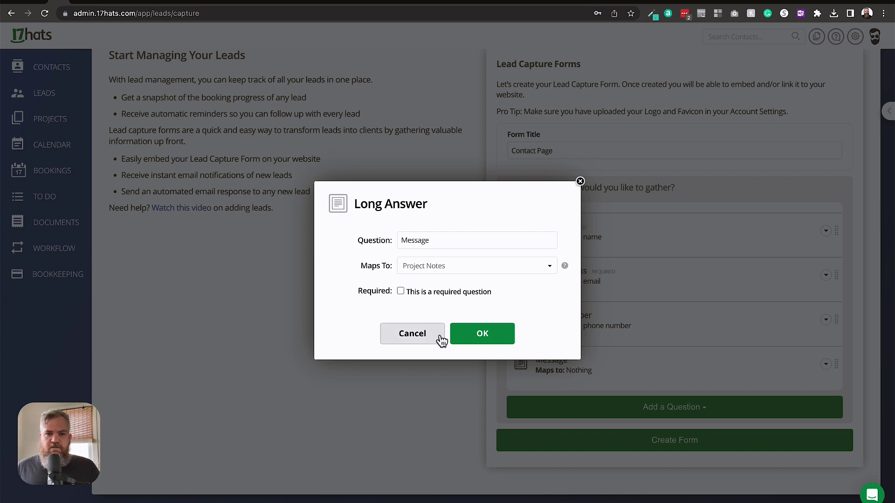
{"action": "left_click", "coordinate": [401, 291]}
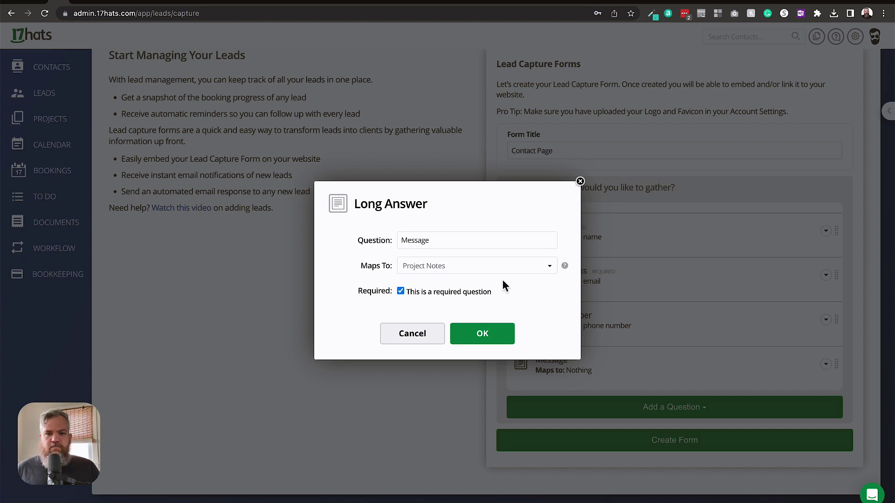
{"action": "left_click", "coordinate": [483, 334]}
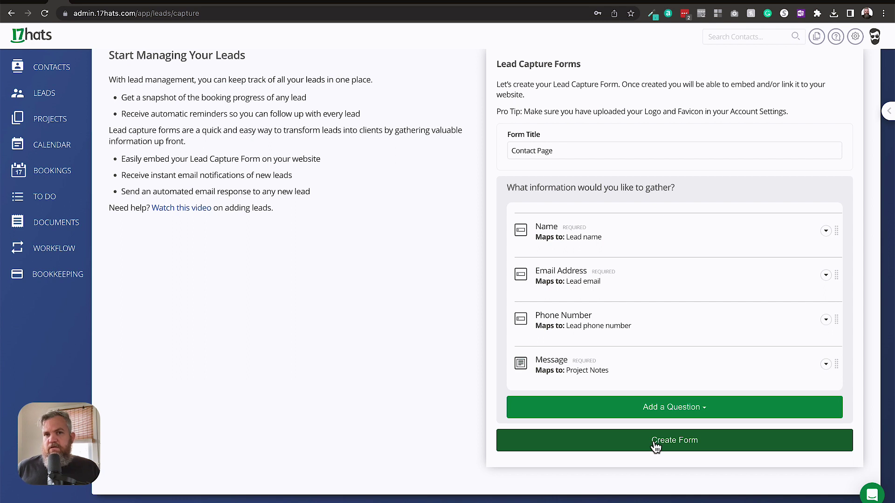
Add a required Yes/No question "Have you ever worked with a creative consultant before?" mapped to Project Notes
{"action": "left_click", "coordinate": [671, 411]}
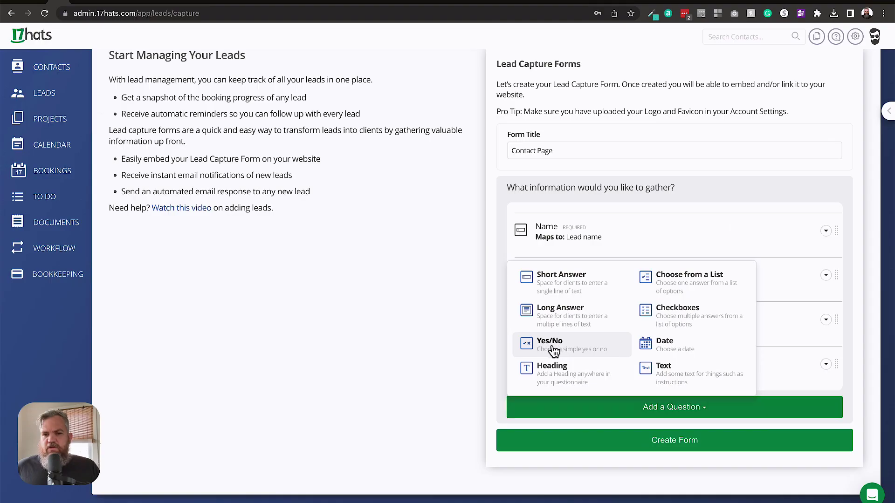
{"action": "left_click", "coordinate": [503, 329]}
{"action": "left_click", "coordinate": [469, 240]}
{"action": "type", "text": "Have you ever worked with a creative consulta"}
{"action": "type", "text": "nt before?"}
{"action": "left_click", "coordinate": [463, 267]}
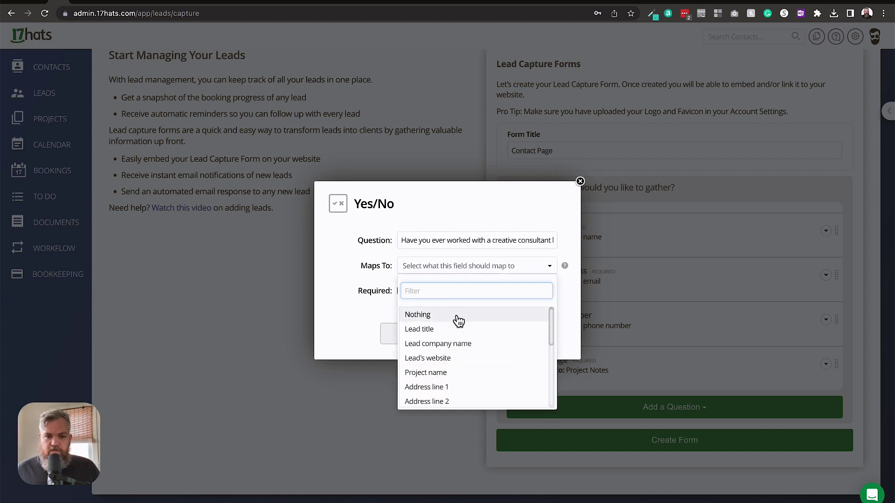
{"action": "scroll", "coordinate": [459, 326], "scroll_direction": "down", "scroll_amount": 5}
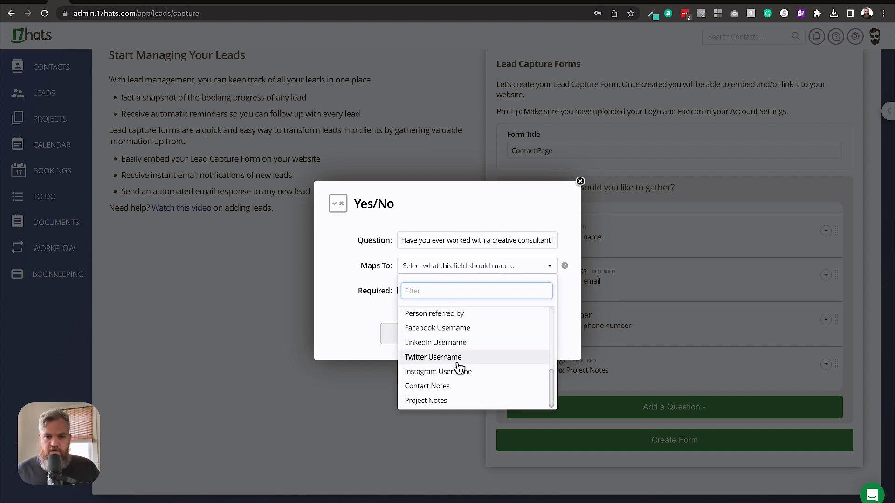
{"action": "left_click", "coordinate": [423, 401]}
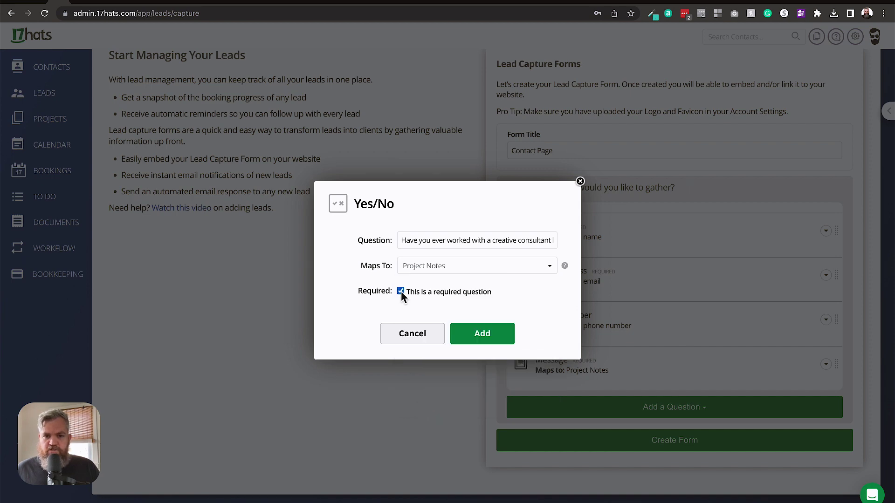
{"action": "left_click", "coordinate": [490, 337]}
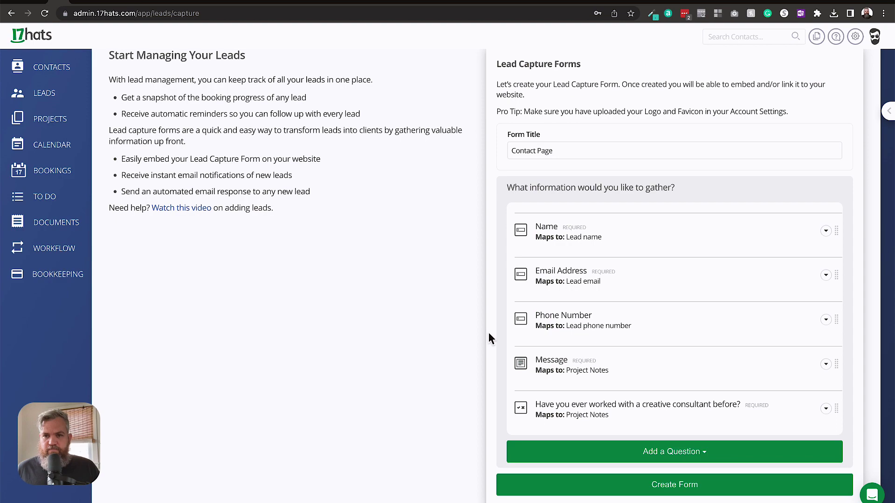
Create the Contact Page lead capture form and start installing it
{"action": "left_click", "coordinate": [675, 457]}
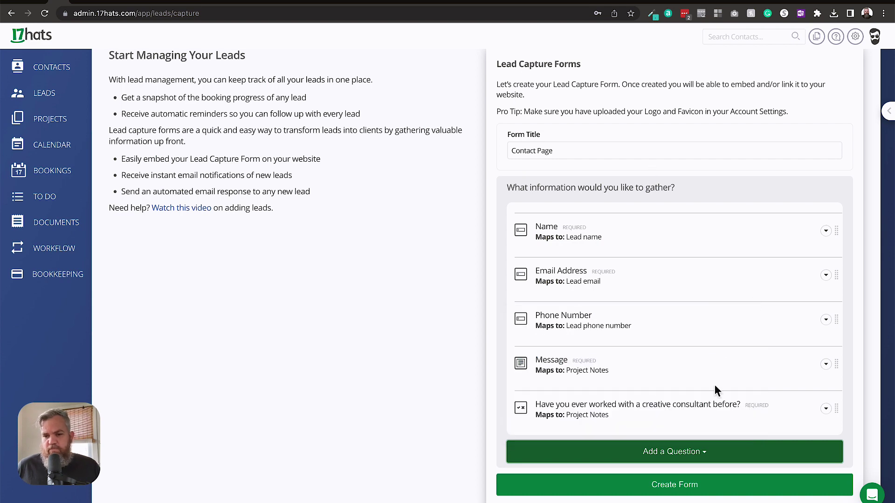
{"action": "left_click", "coordinate": [676, 486]}
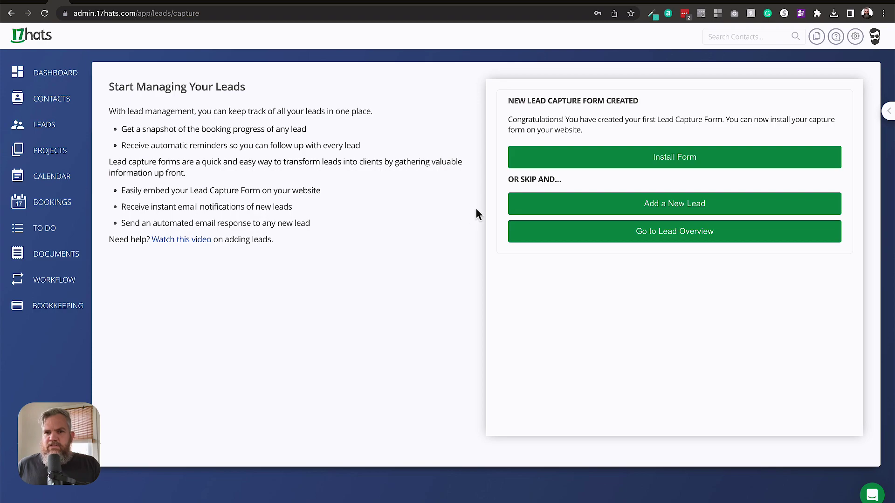
{"action": "left_click", "coordinate": [674, 164]}
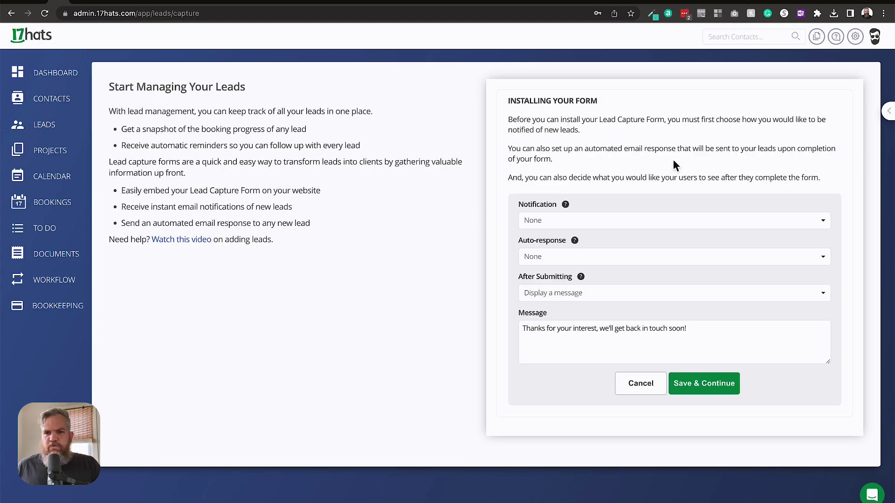
Set the form's notification to Email, its auto-response to "Thank You for Your Inquiry!" and its after-submission action to Display a message
{"action": "left_click", "coordinate": [581, 221]}
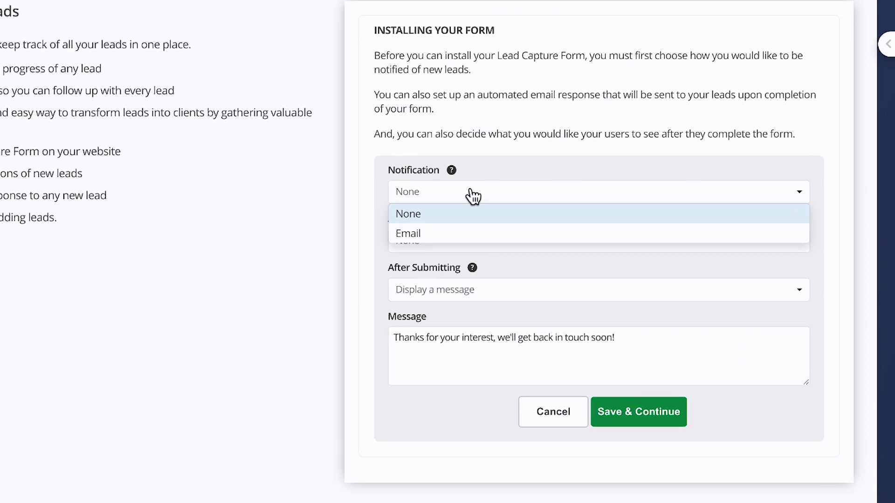
{"action": "left_click", "coordinate": [413, 235]}
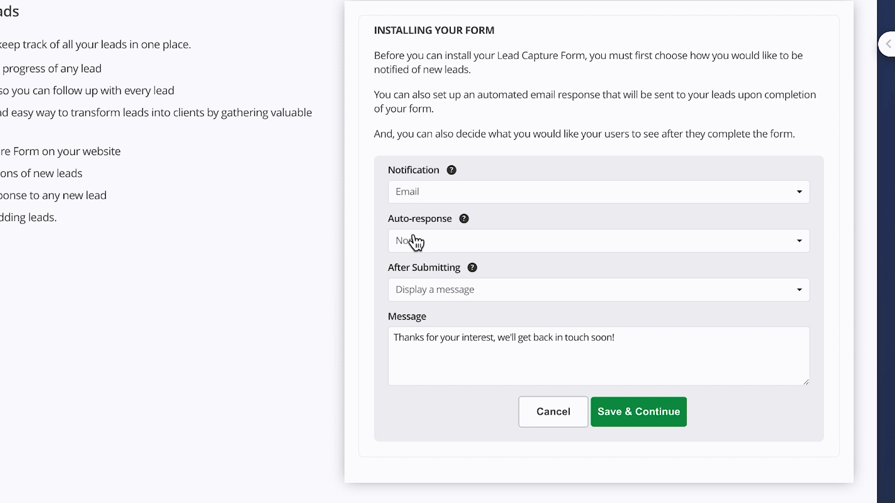
{"action": "left_click", "coordinate": [480, 244]}
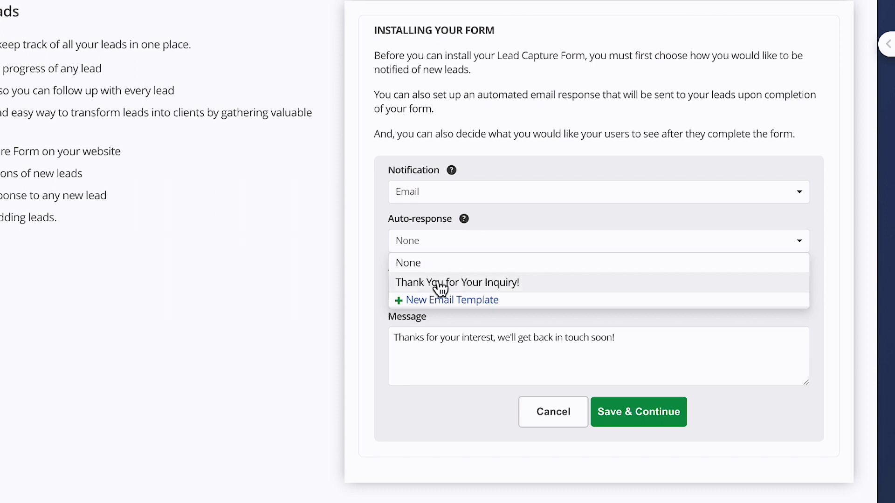
{"action": "left_click", "coordinate": [416, 284]}
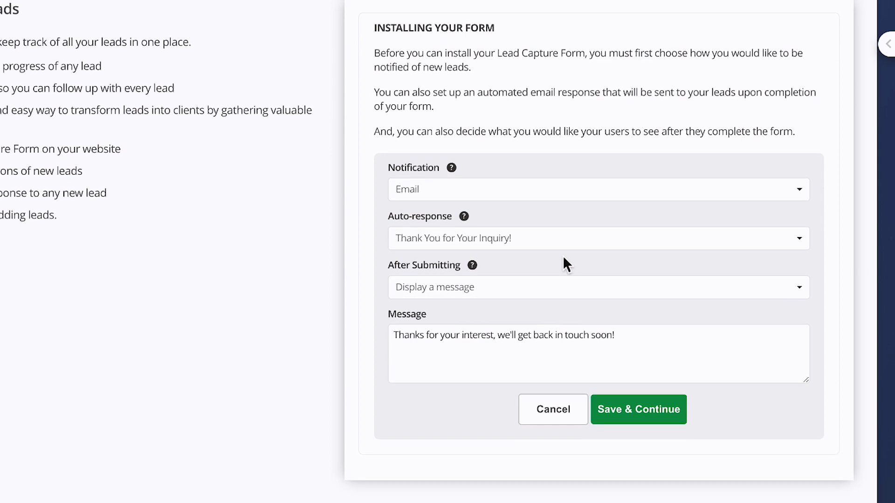
{"action": "left_click", "coordinate": [480, 296]}
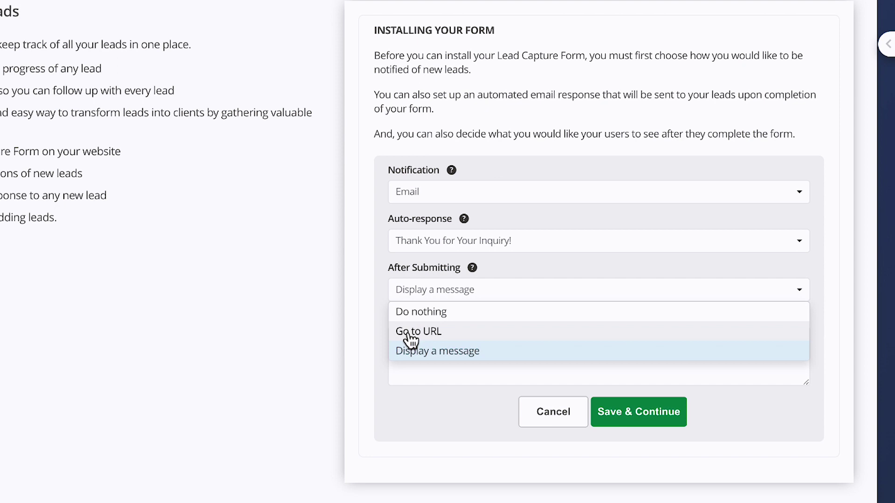
{"action": "left_click", "coordinate": [434, 351]}
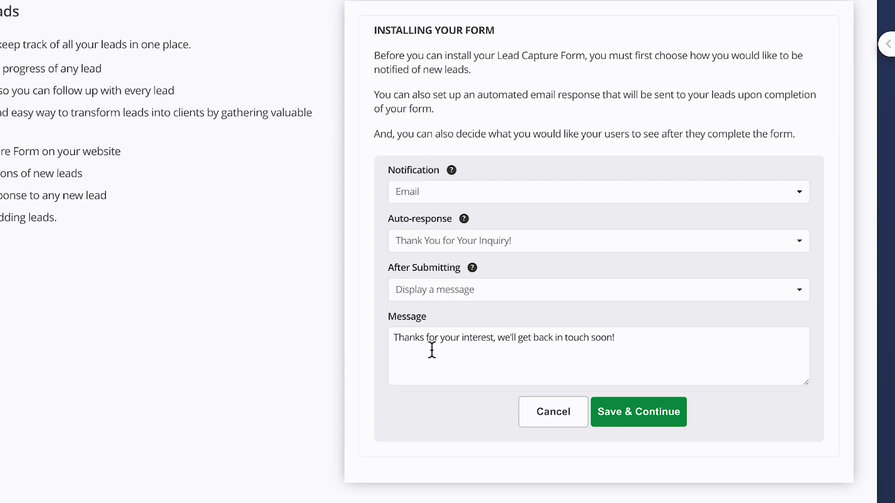
Replace the message's ending with "I'll be in touch within the next 48 hours during normal business hours (M-F 10am-5pm)." and save the settings
{"action": "left_click", "coordinate": [432, 350]}
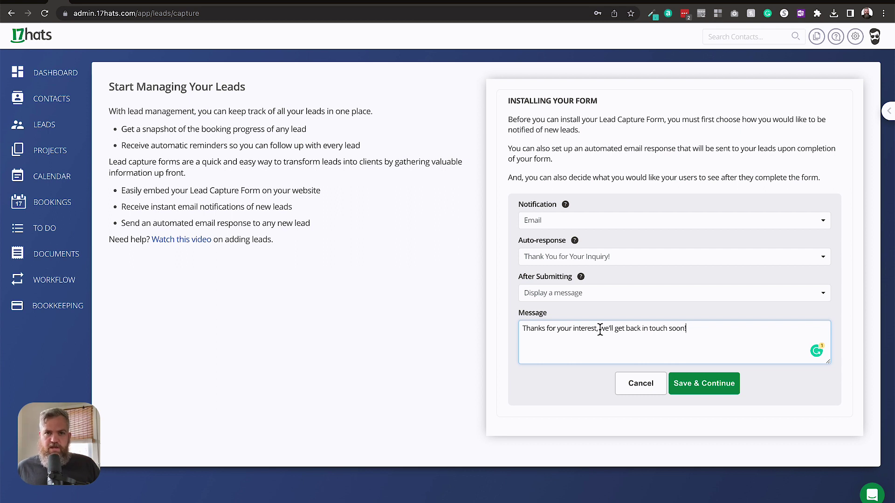
{"action": "left_click_drag", "start_coordinate": [600, 330], "coordinate": [702, 338]}
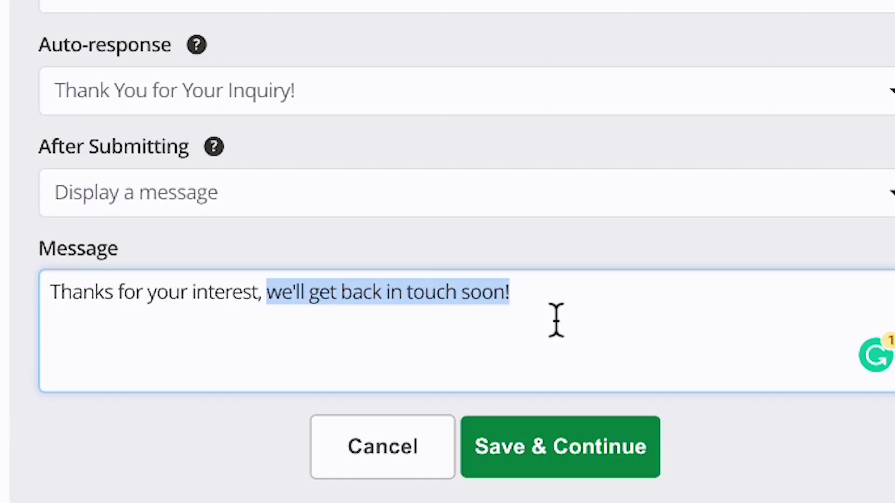
{"action": "type", "text": "I'll be in touch within the next 48 hours"}
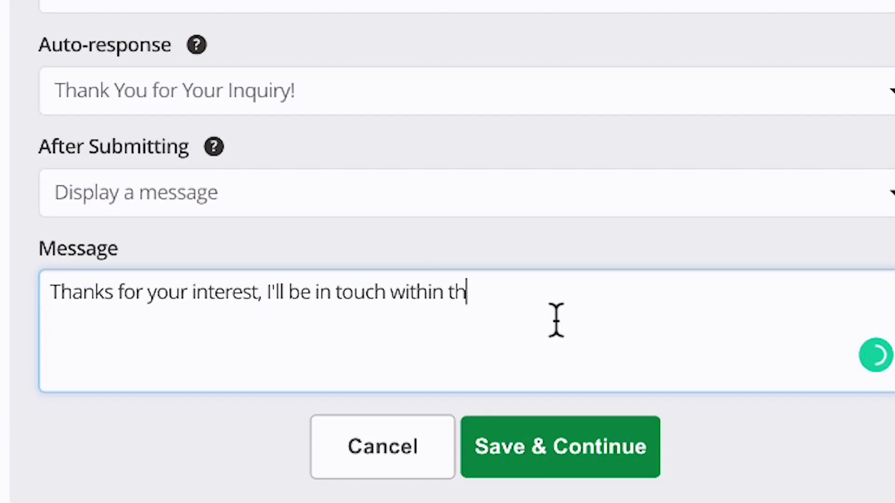
{"action": "type", "text": " during normal business hours ("}
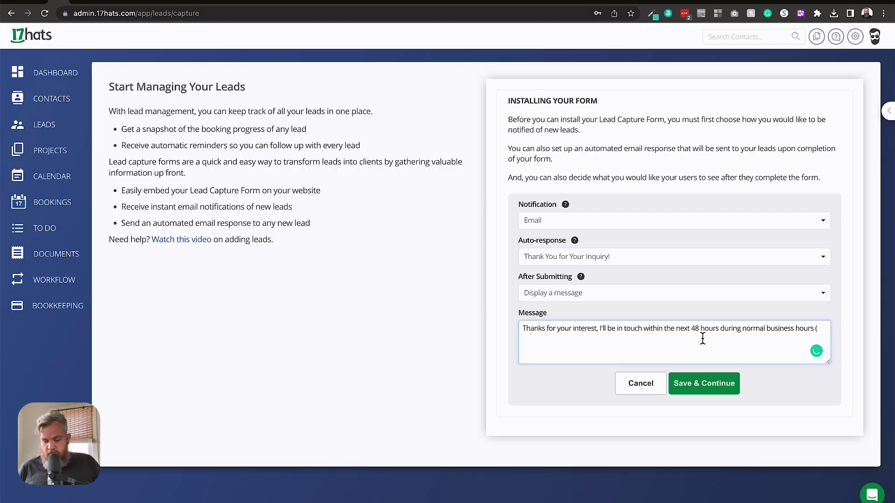
{"action": "type", "text": "M-F 10am-"}
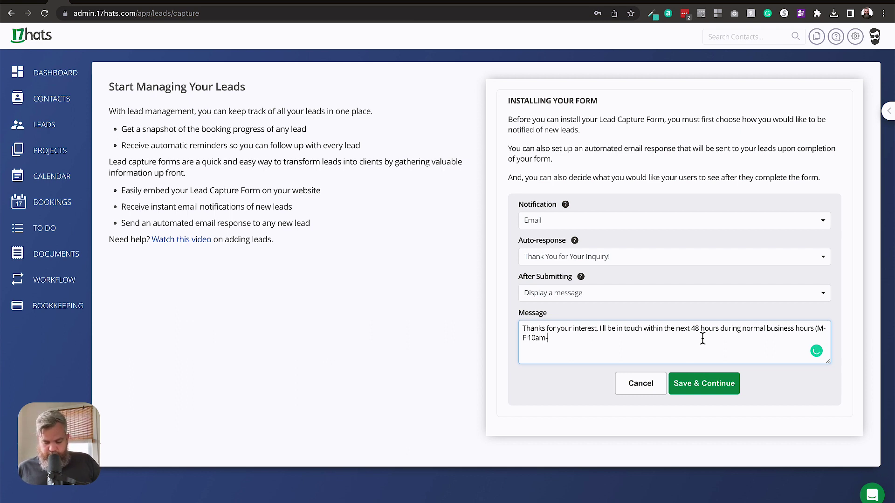
{"action": "type", "text": "5pm"}
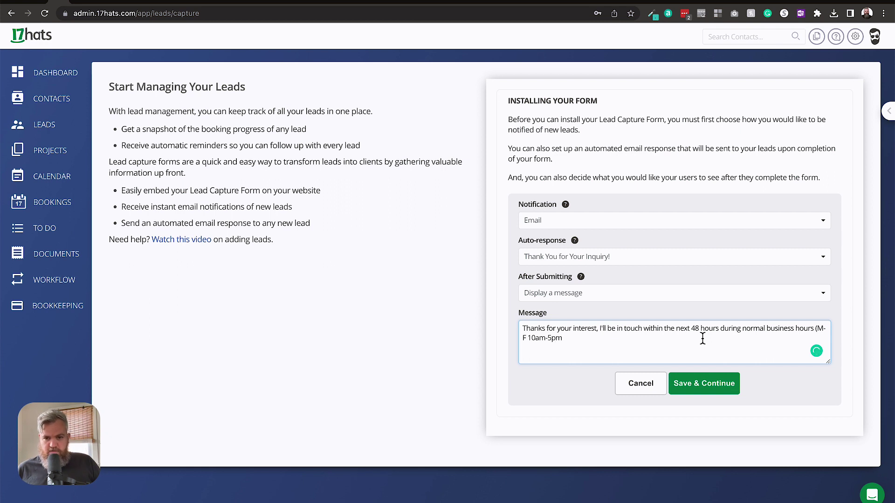
{"action": "type", "text": " -"}
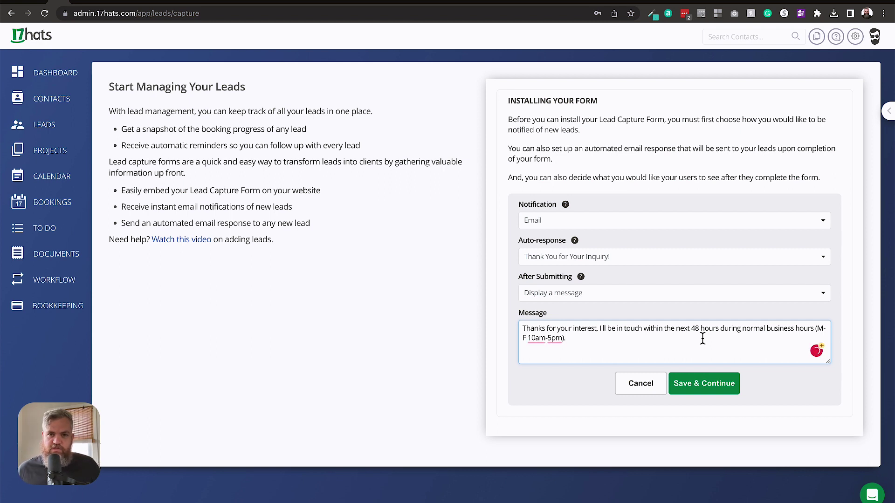
{"action": "left_click", "coordinate": [702, 390]}
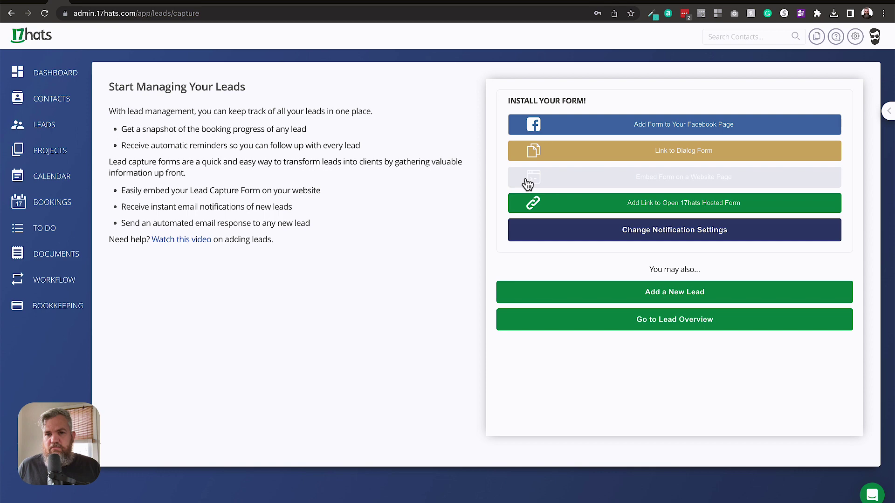
Choose to install the form by embedding it on a website page
{"action": "left_click", "coordinate": [593, 183]}
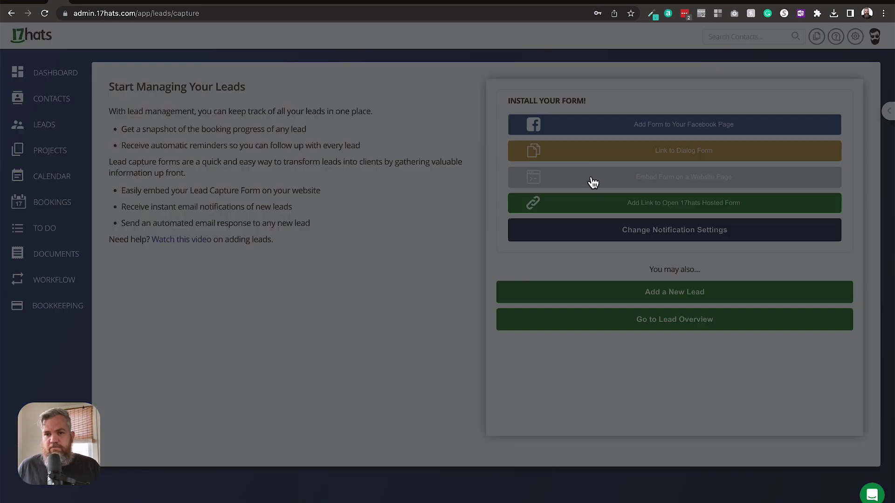